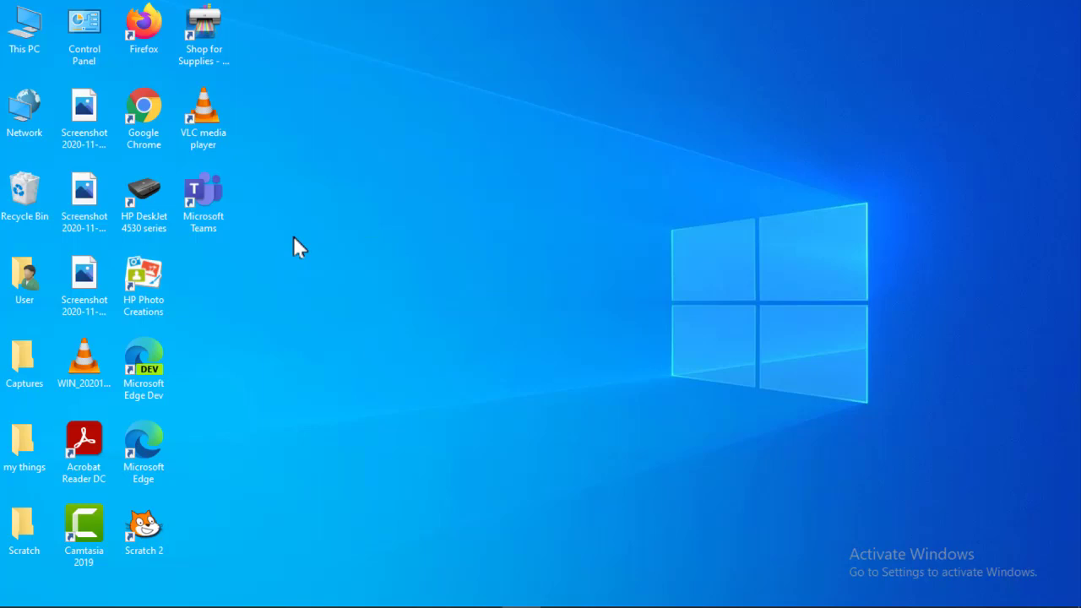
- Launch the Microsoft Teams desktop shortcut, ending with Edge on a blank new tab
double_click(222, 211)
mouse_move(425, 602)
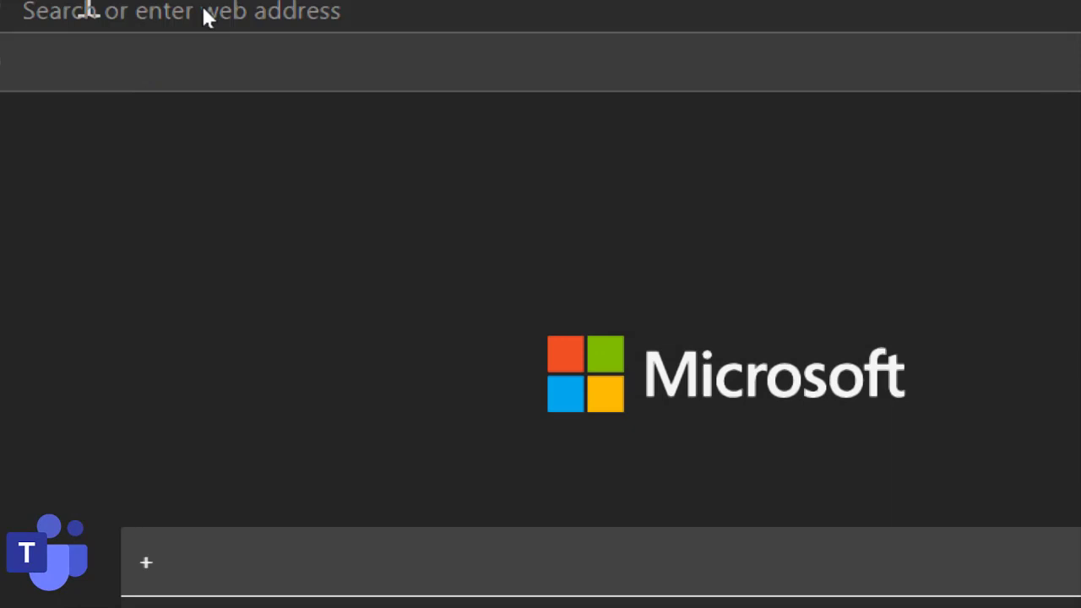
left_click(119, 67)
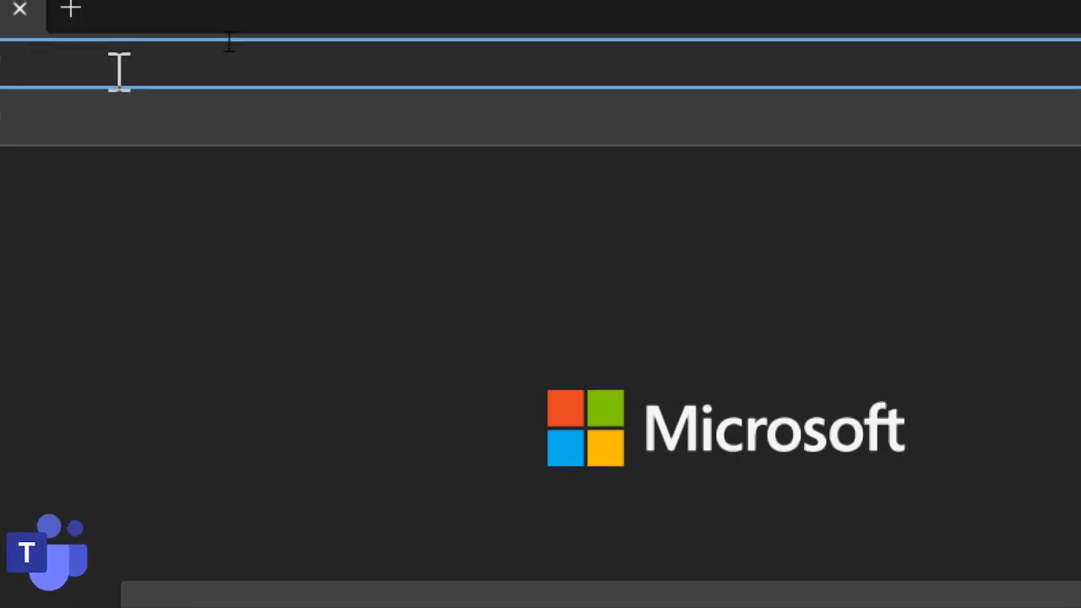
type("www.m")
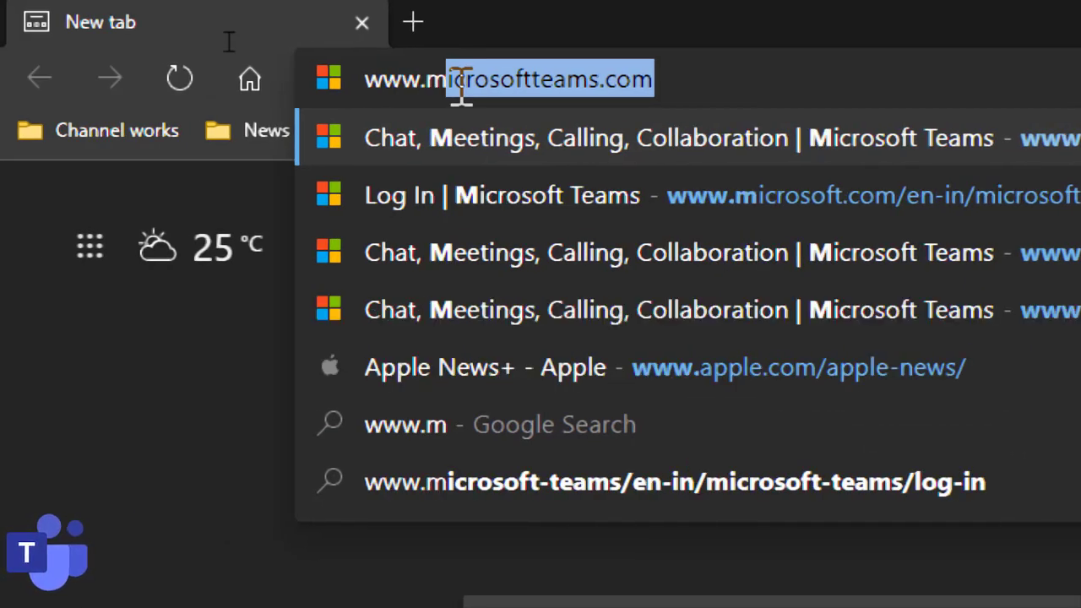
type("icrosoft")
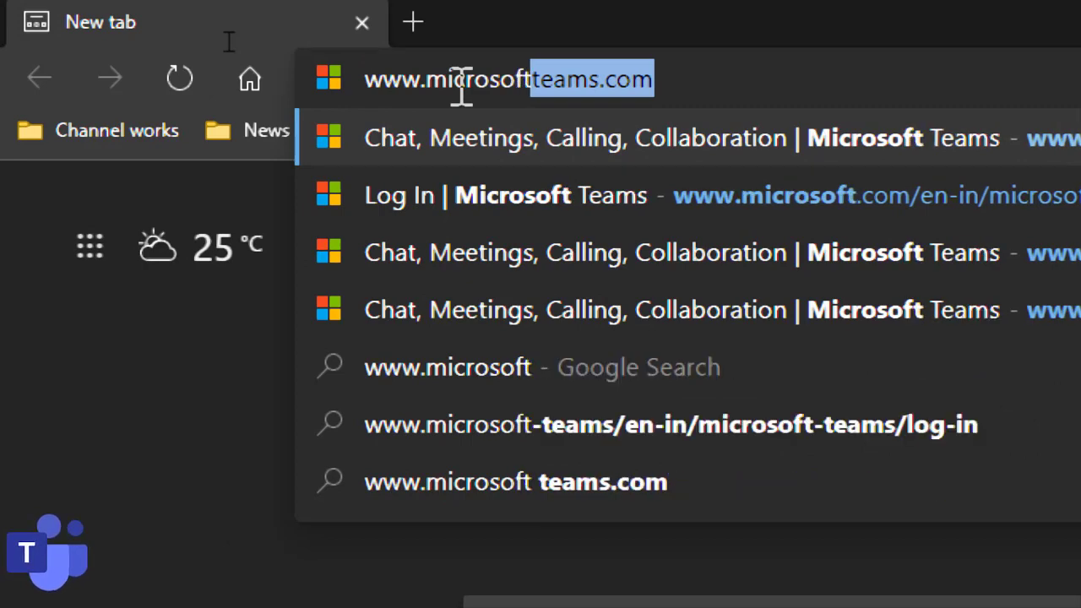
type("teams.c")
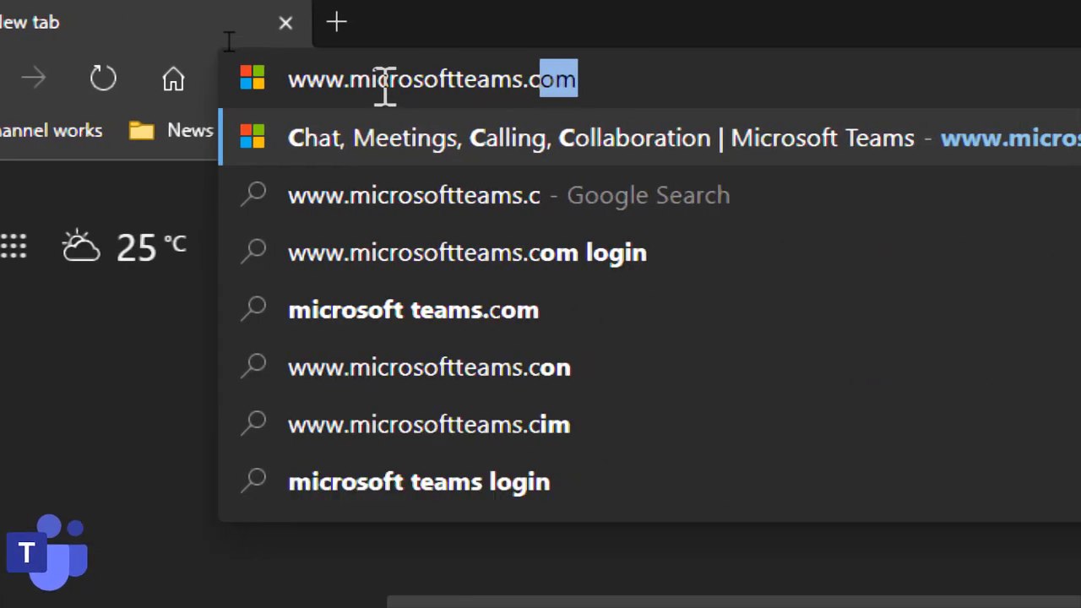
type("om")
key("Return")
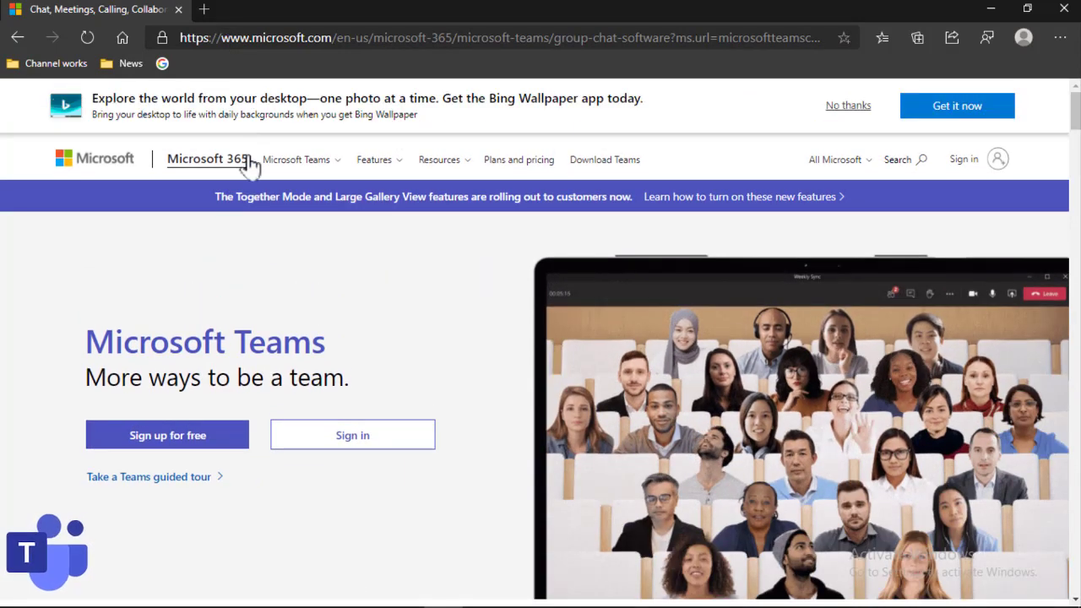
- Sign up for free Teams with the saved e-mail address, choosing For work and organizations
left_click(209, 435)
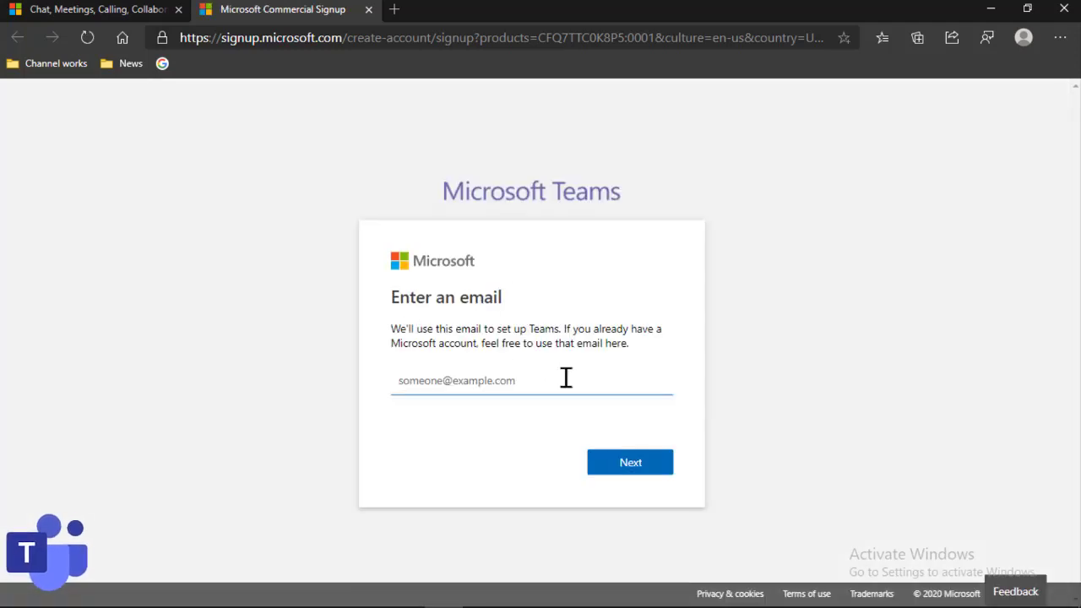
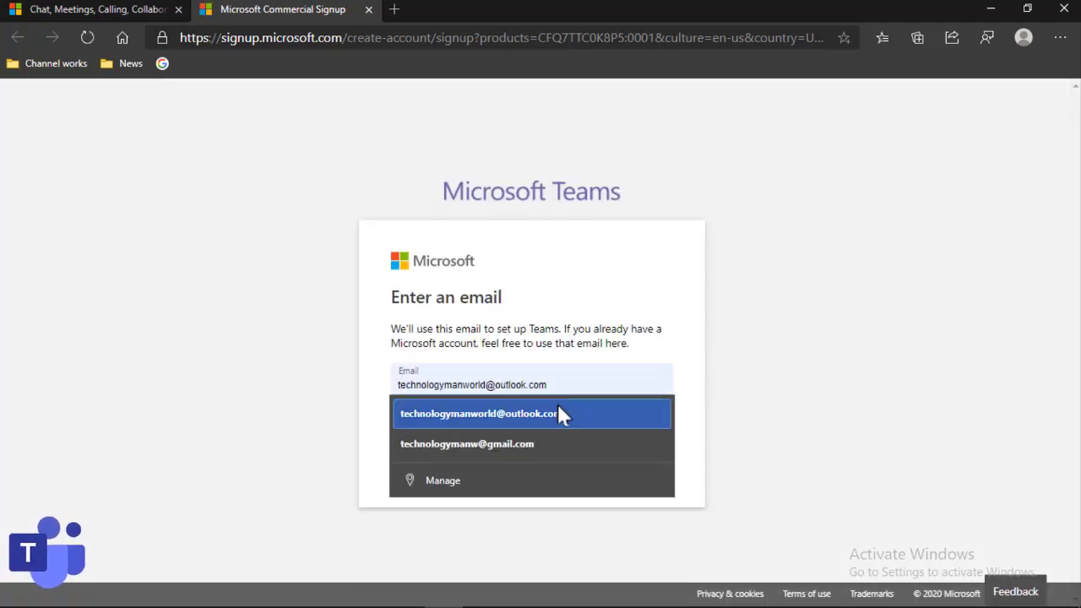
left_click(560, 405)
left_click(604, 461)
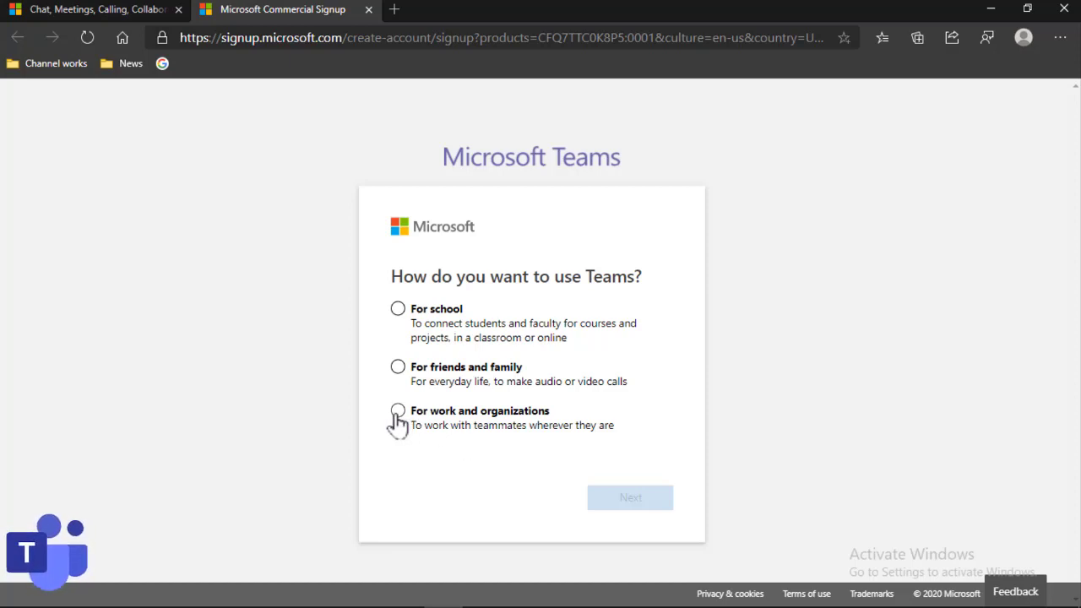
left_click(397, 422)
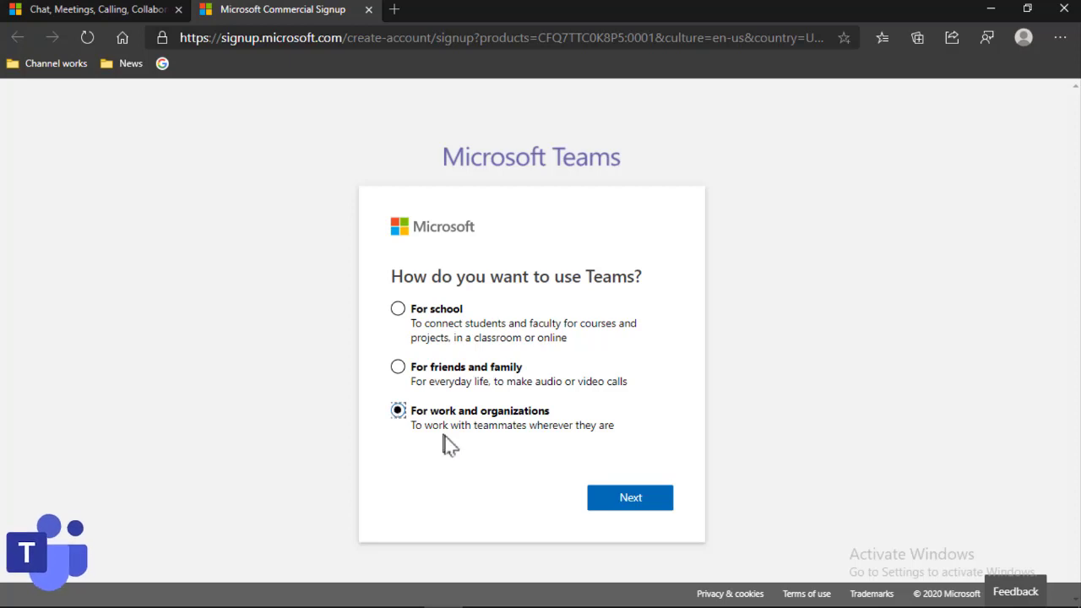
left_click(657, 501)
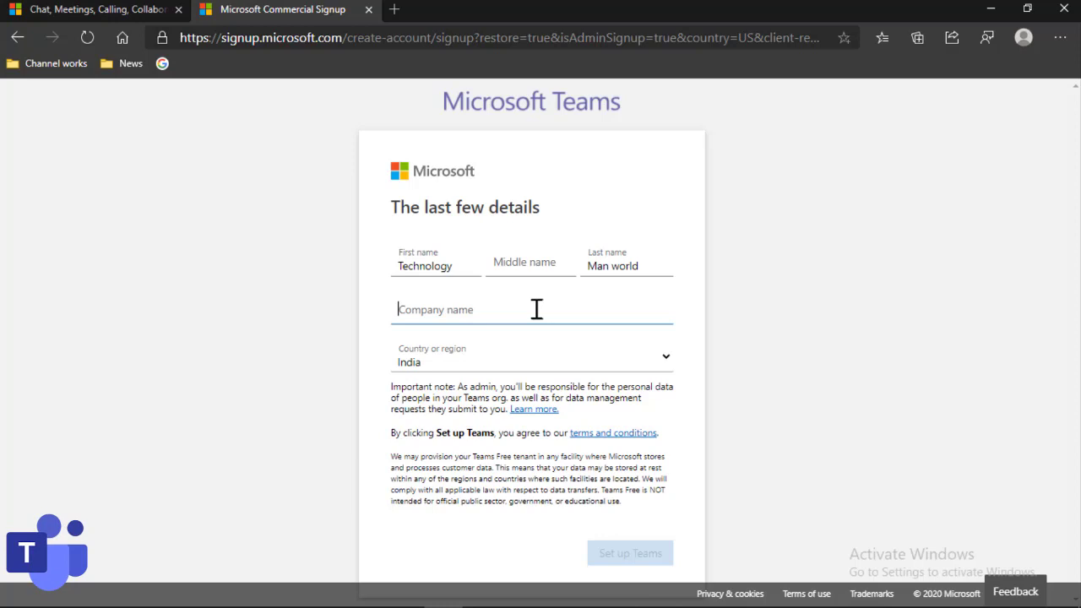
- Enter company name 'test trial' and create the Teams account
type("test trial")
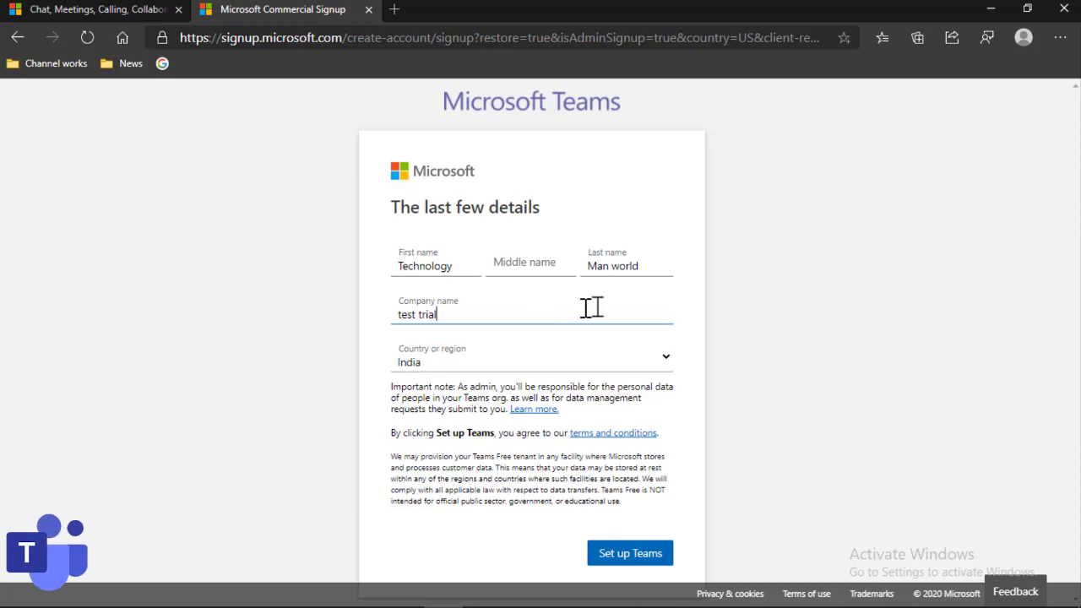
left_click(634, 559)
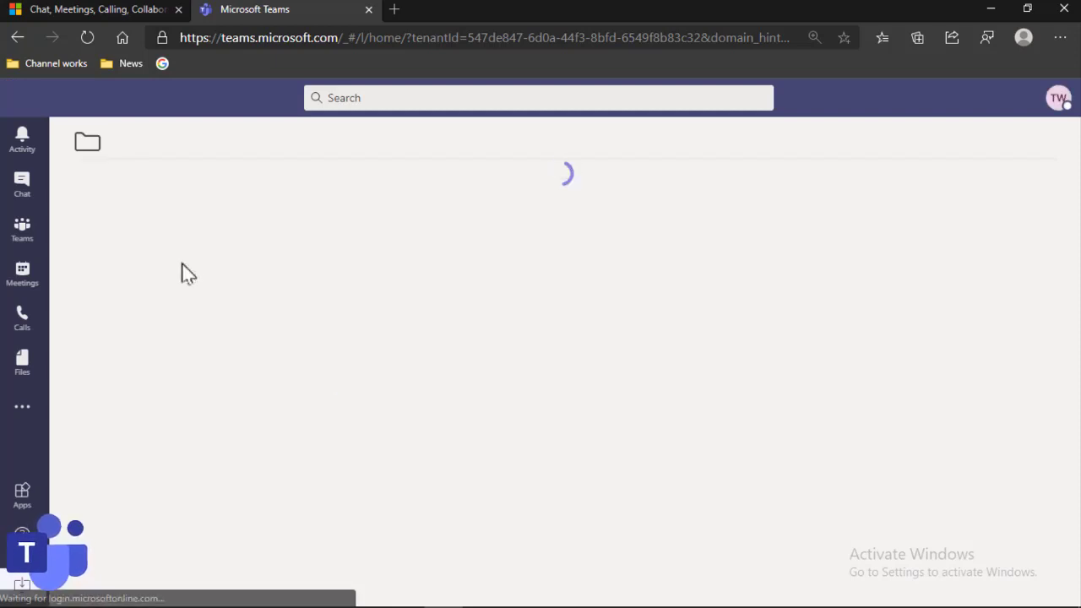
- Open Manage org for the test trial org from the profile menu
left_click(38, 241)
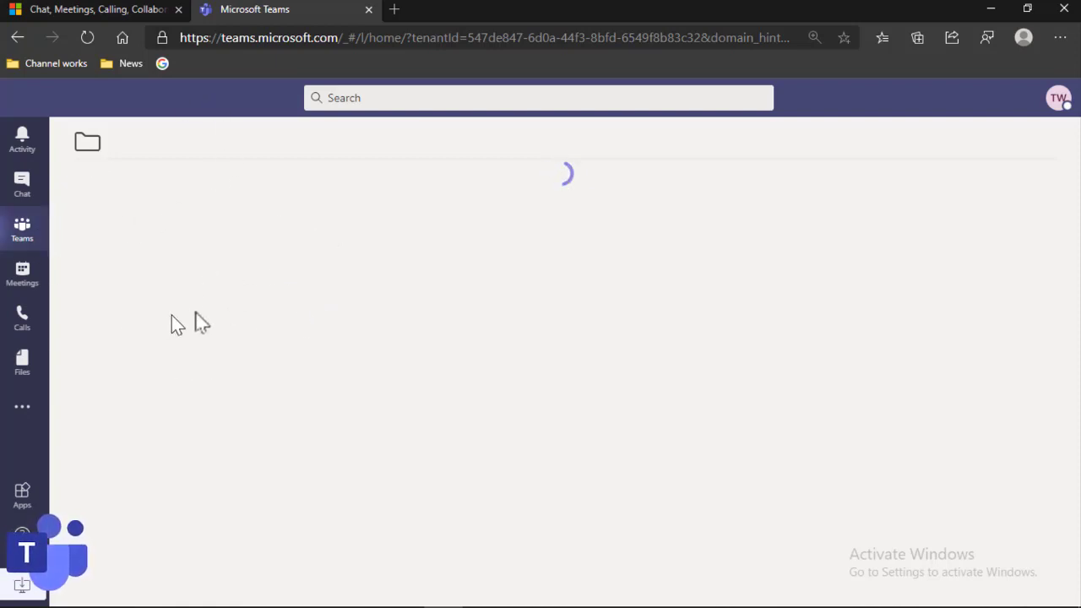
left_click(1056, 124)
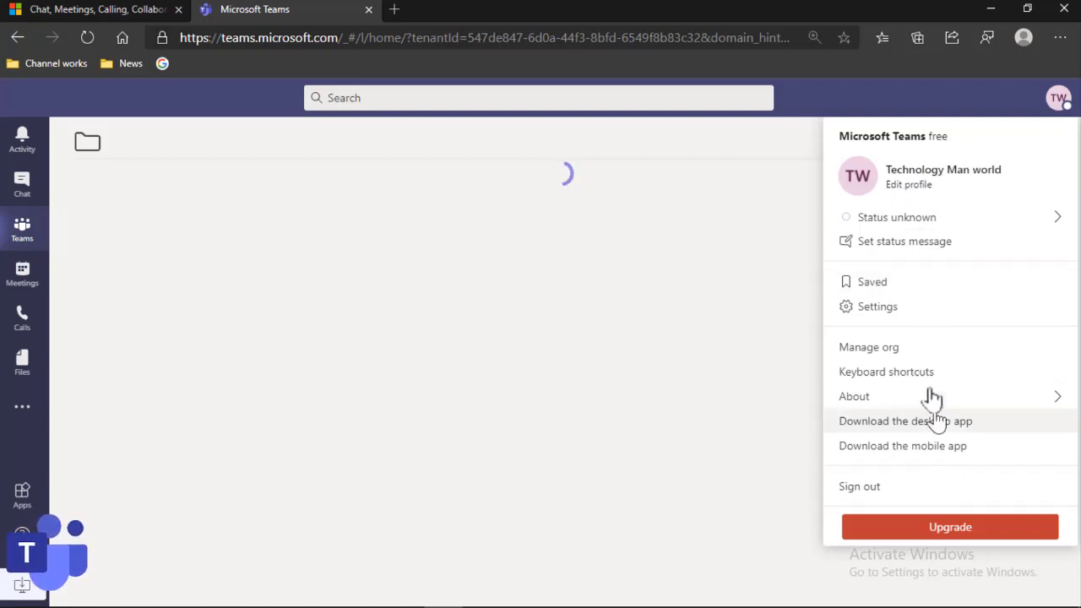
left_click(915, 351)
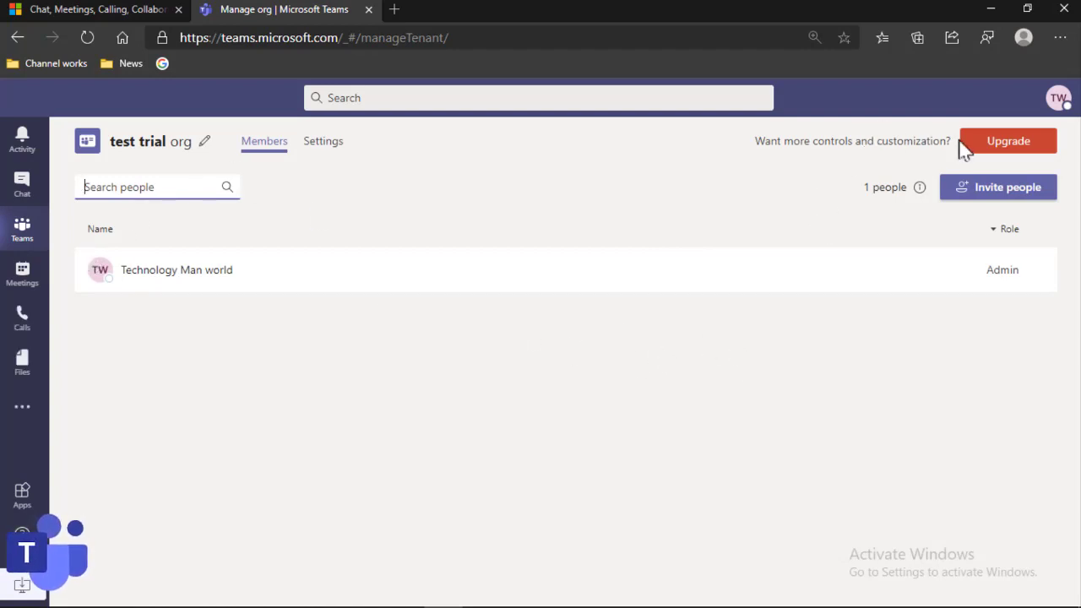
left_click(992, 143)
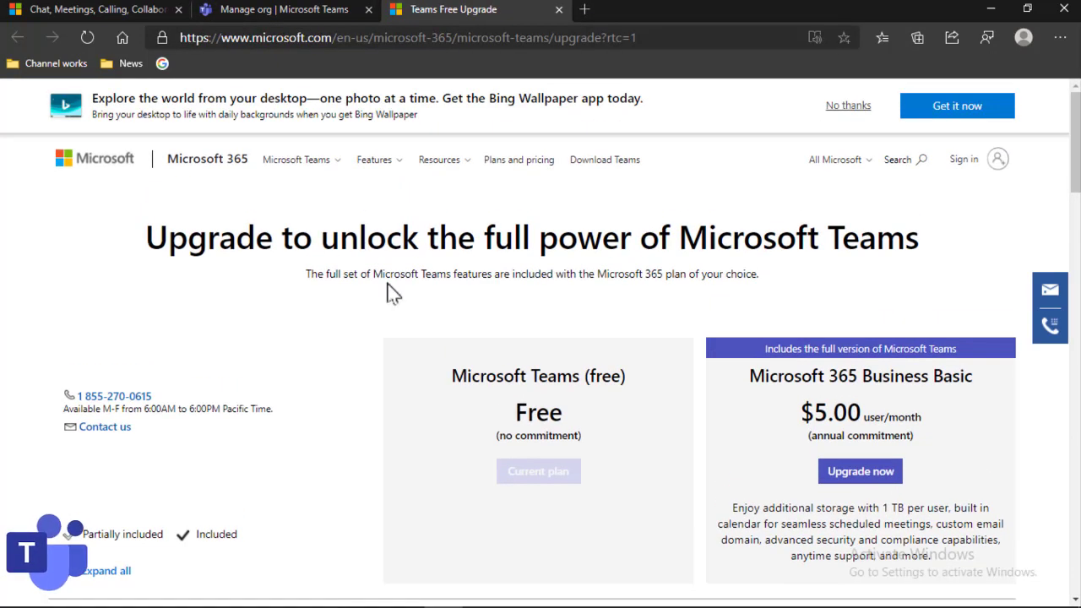
scroll(391, 291, "down", 2)
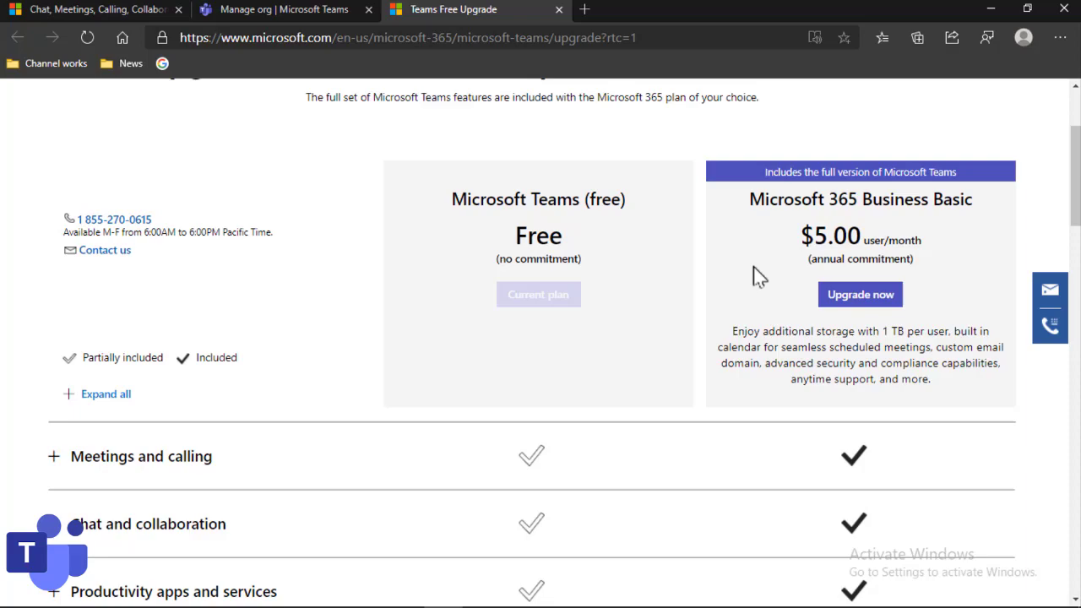
scroll(810, 369, "down", 2)
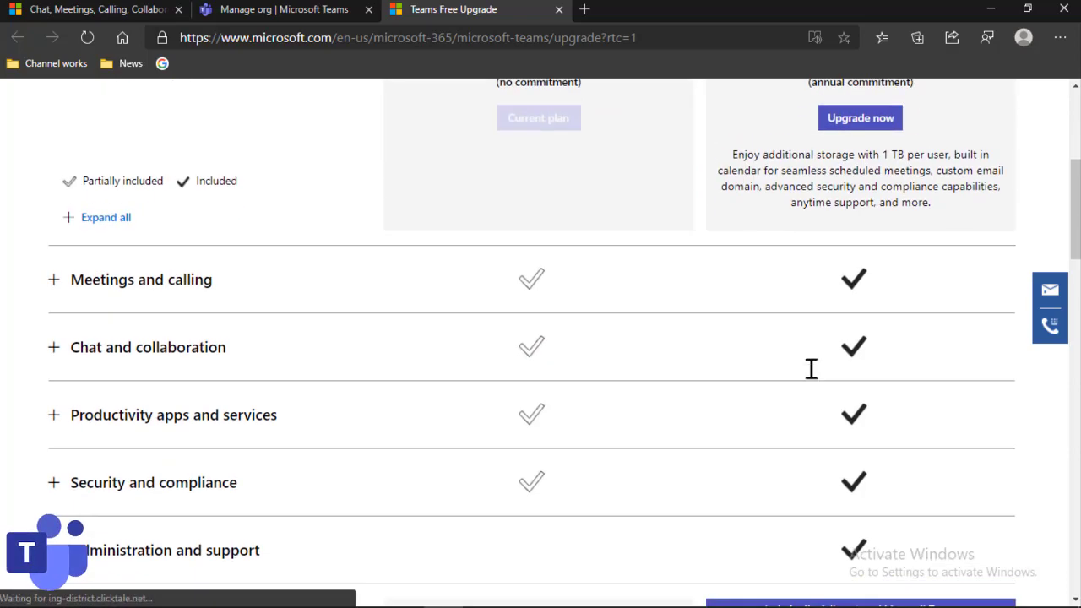
scroll(810, 369, "up", 1)
scroll(811, 369, "up", 2)
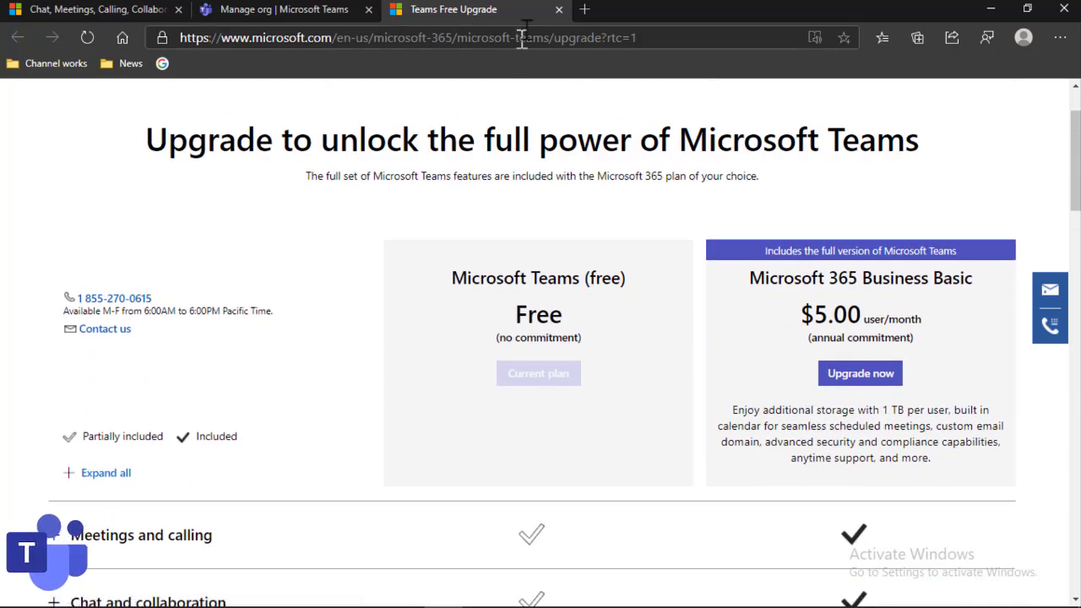
left_click(559, 9)
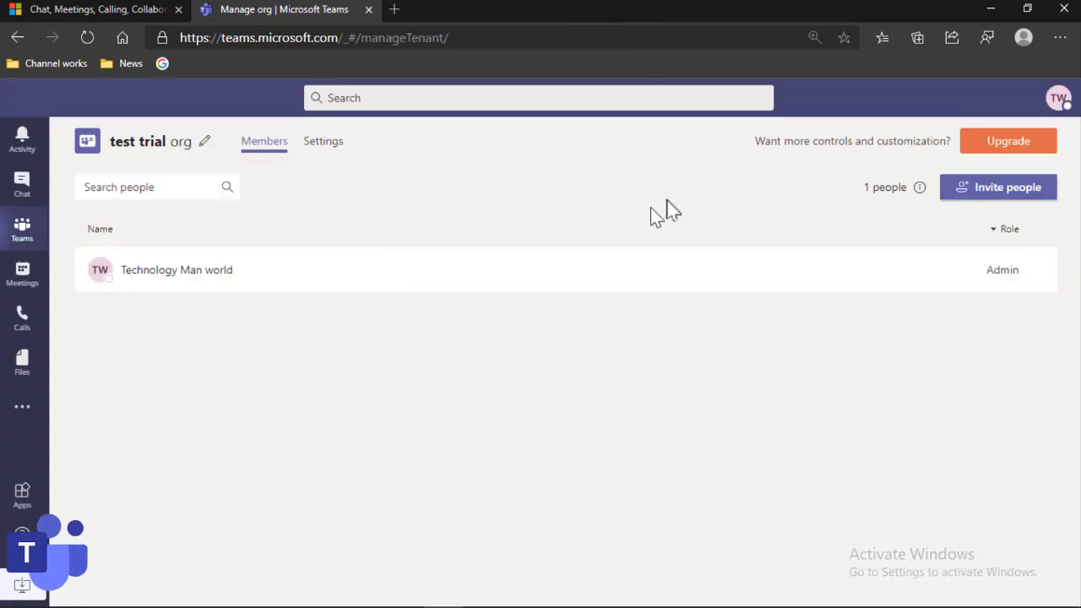
- Open the test trial team's General channel Posts page
left_click(22, 233)
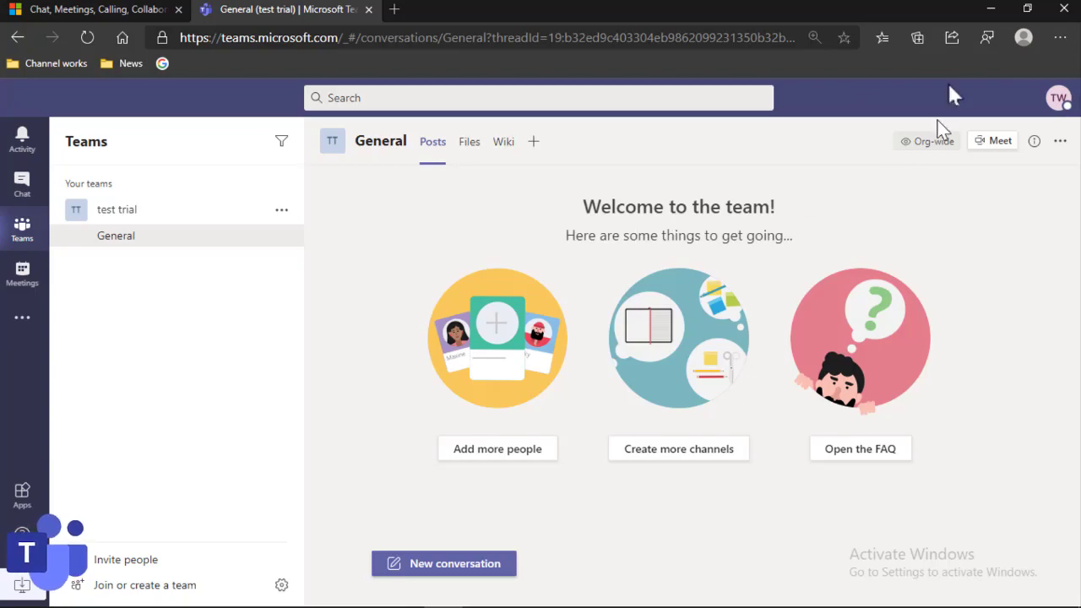
- Launch the Teams desktop app from the desktop to view its sign-in screen
left_click(988, 10)
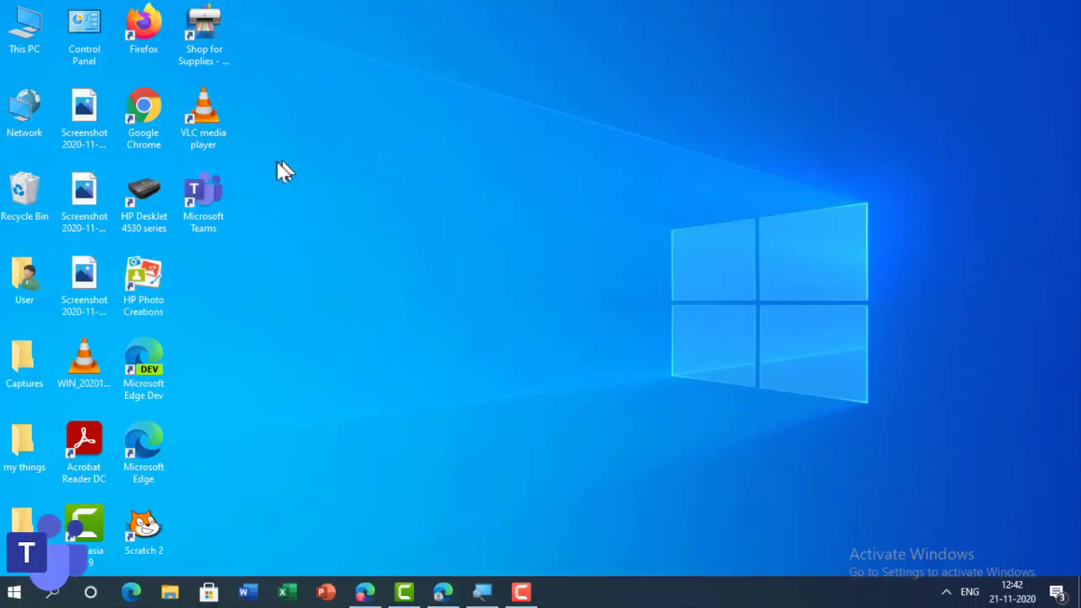
double_click(201, 195)
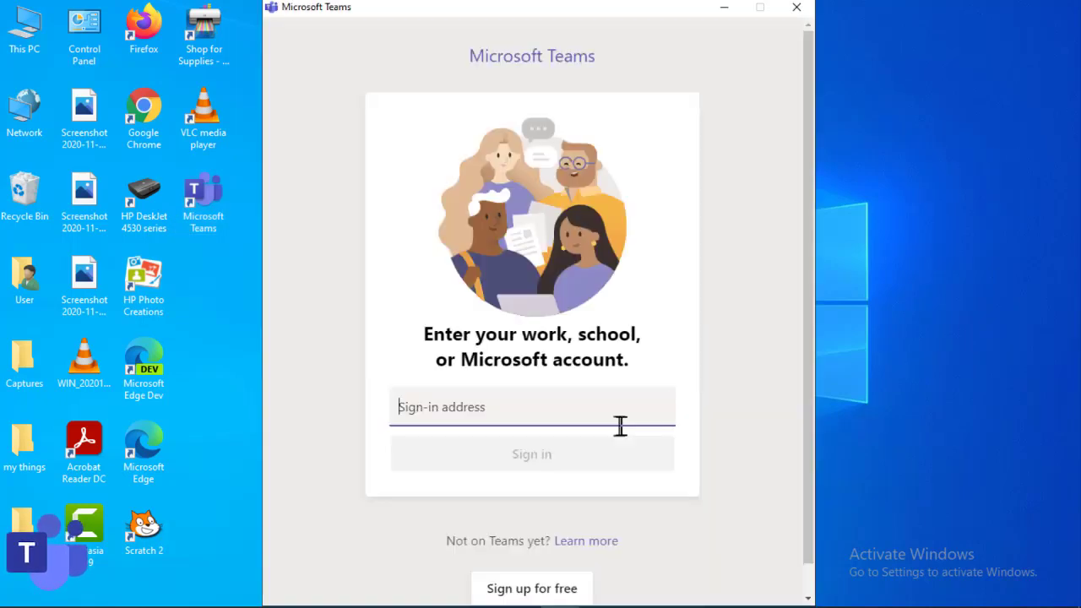
scroll(608, 430, "down", 1)
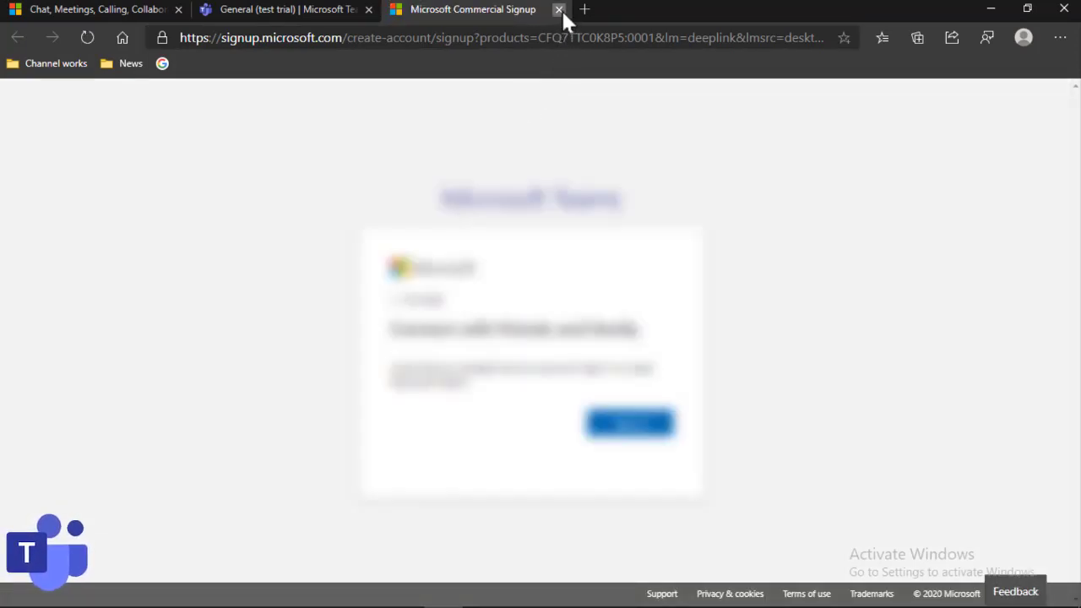
- Close the sign-up tab, minimize Edge, and close the Teams sign-in window
left_click(559, 8)
left_click(1001, 10)
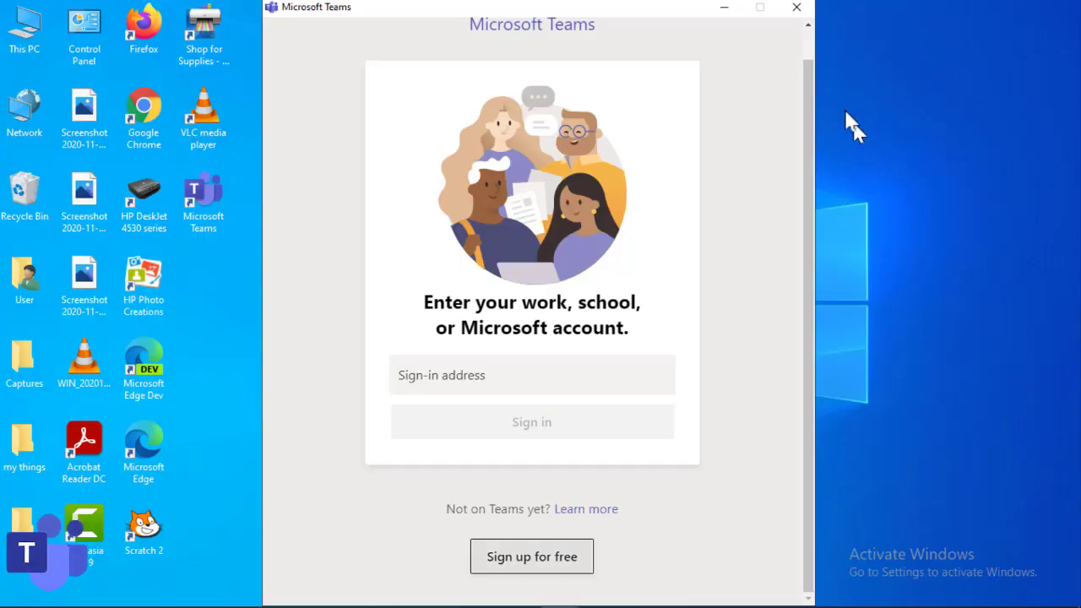
left_click(797, 8)
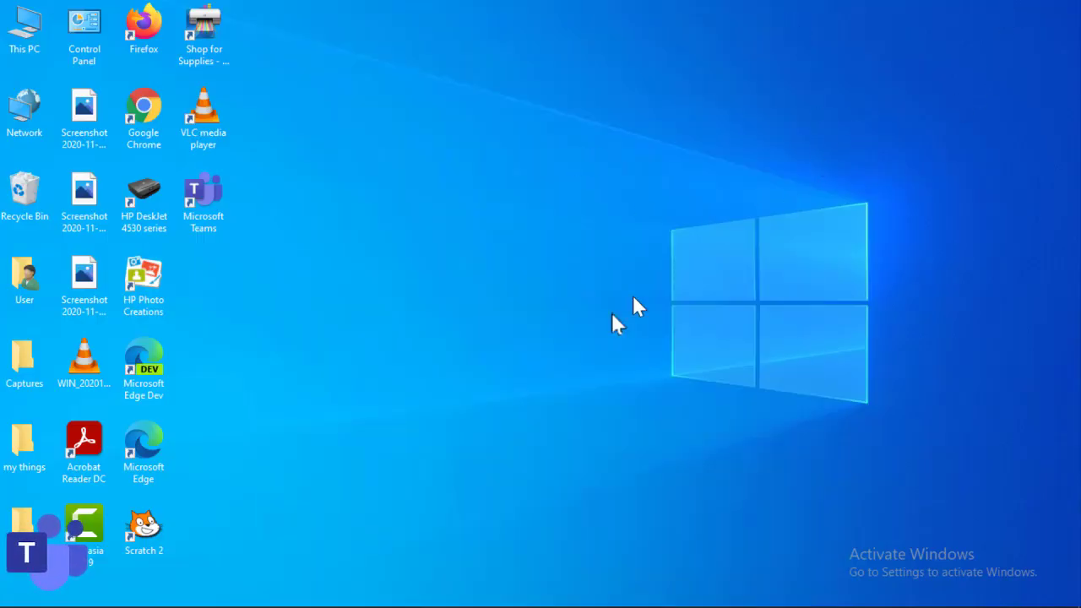